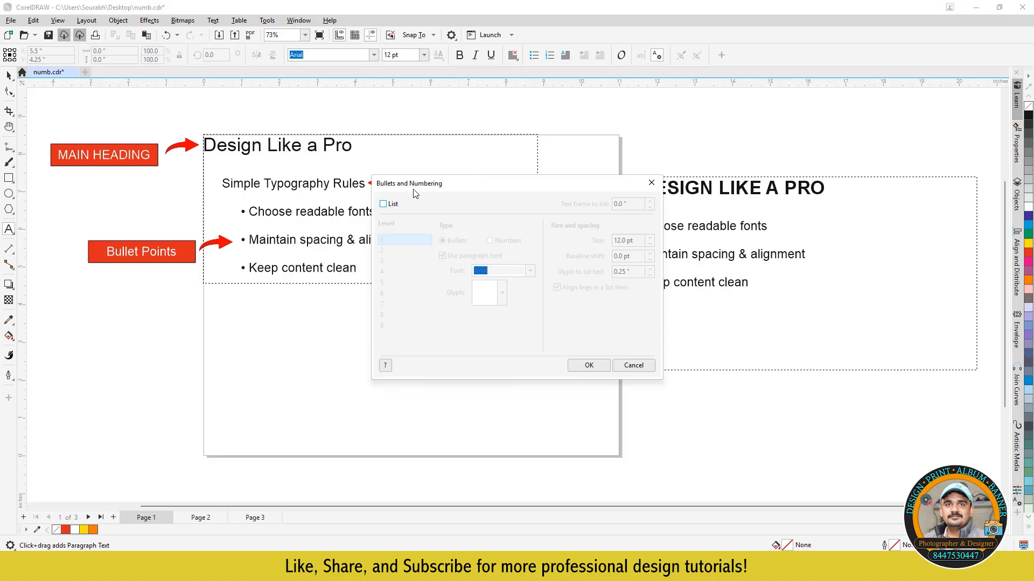
click(383, 204)
click(400, 261)
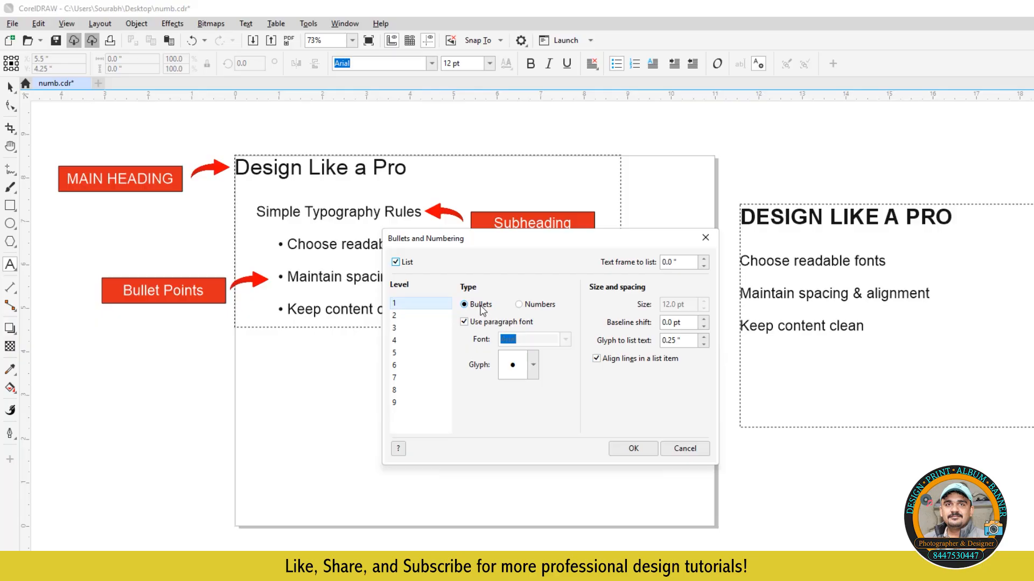
click(685, 448)
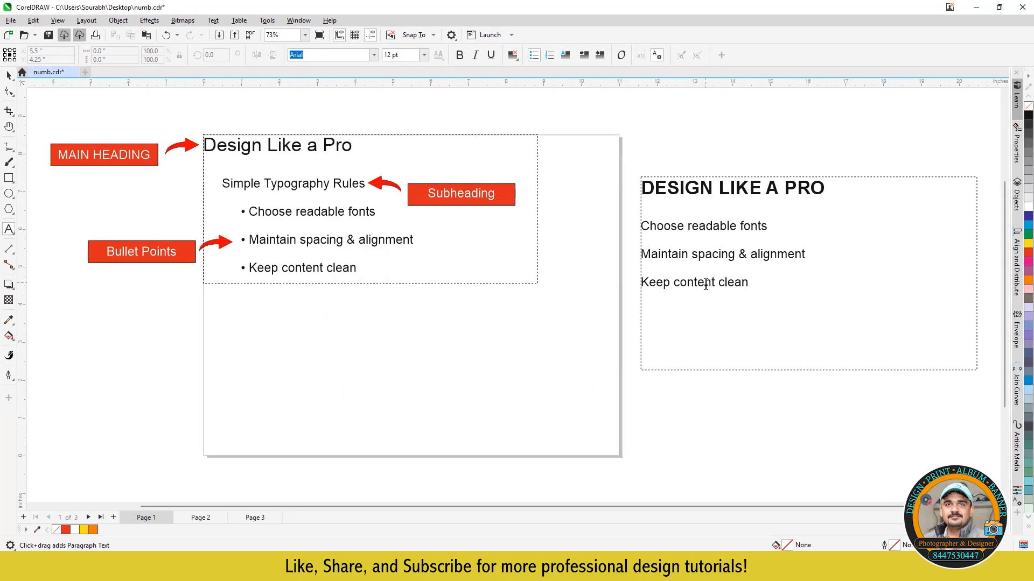
Step: Remove the blank lines between the three text lines under the DESIGN LIKE A PRO heading
click(662, 270)
key(BackSpace)
click(680, 238)
key(BackSpace)
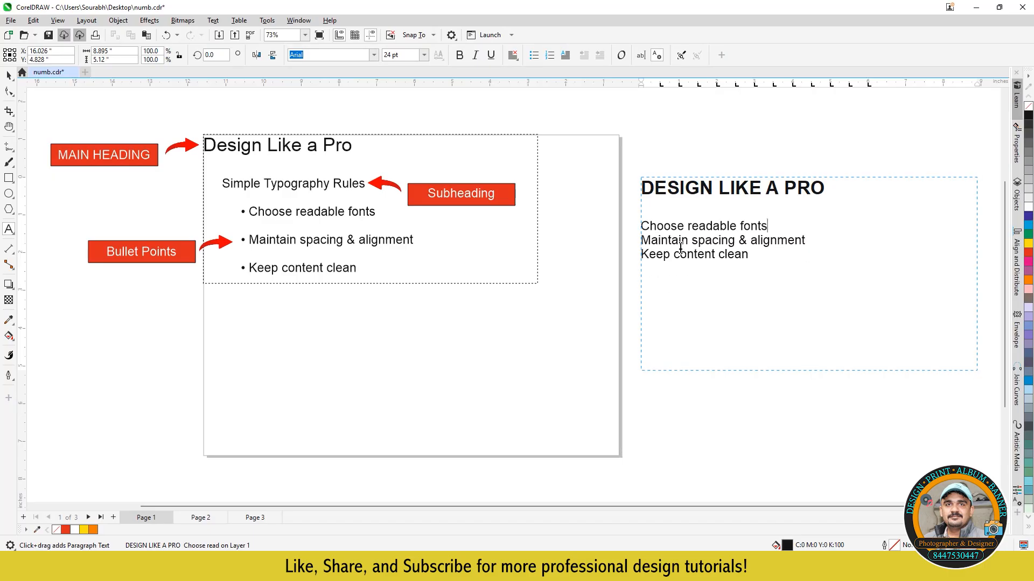
Step: Make the three lines under DESIGN LIKE A PRO a list with Bullets and Numbering, trying Numbers and returning to Bullets
drag(750, 255, 645, 229)
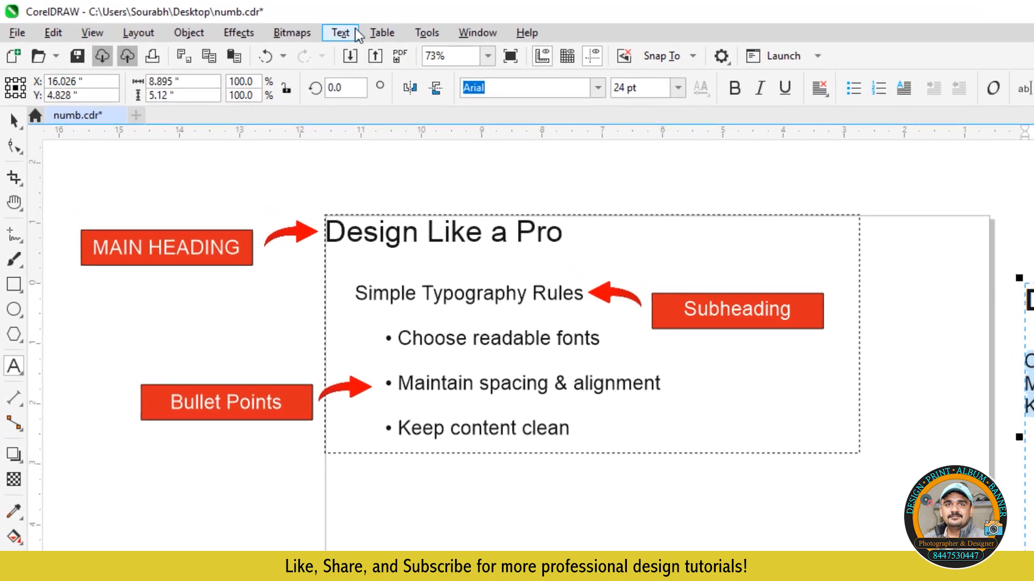
click(213, 20)
click(352, 94)
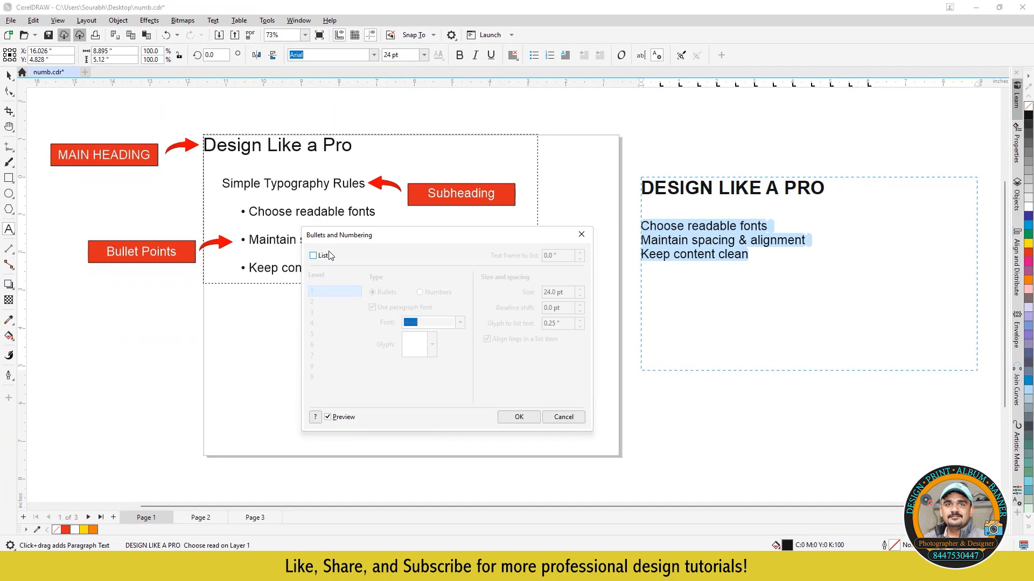
click(549, 290)
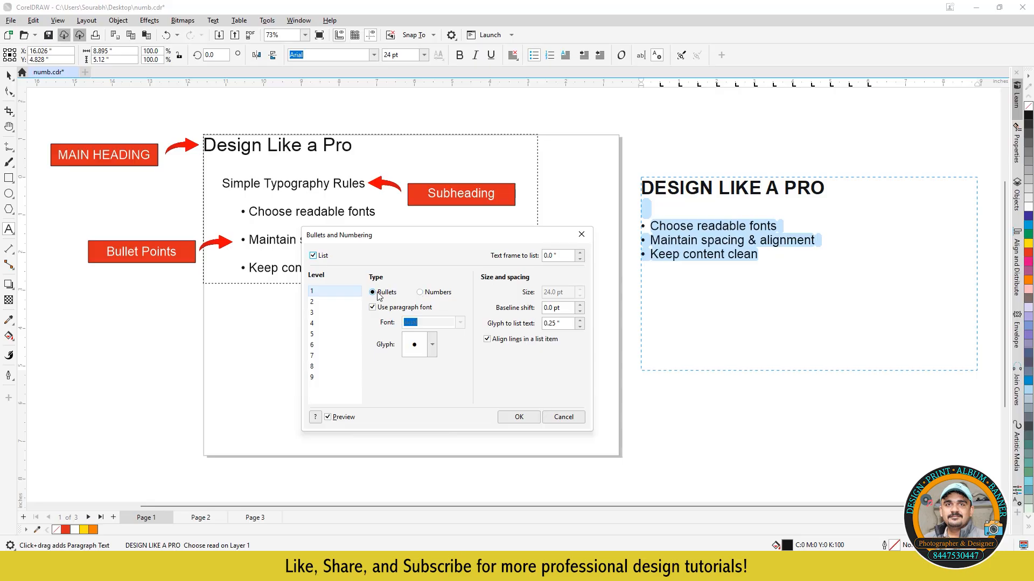
click(421, 294)
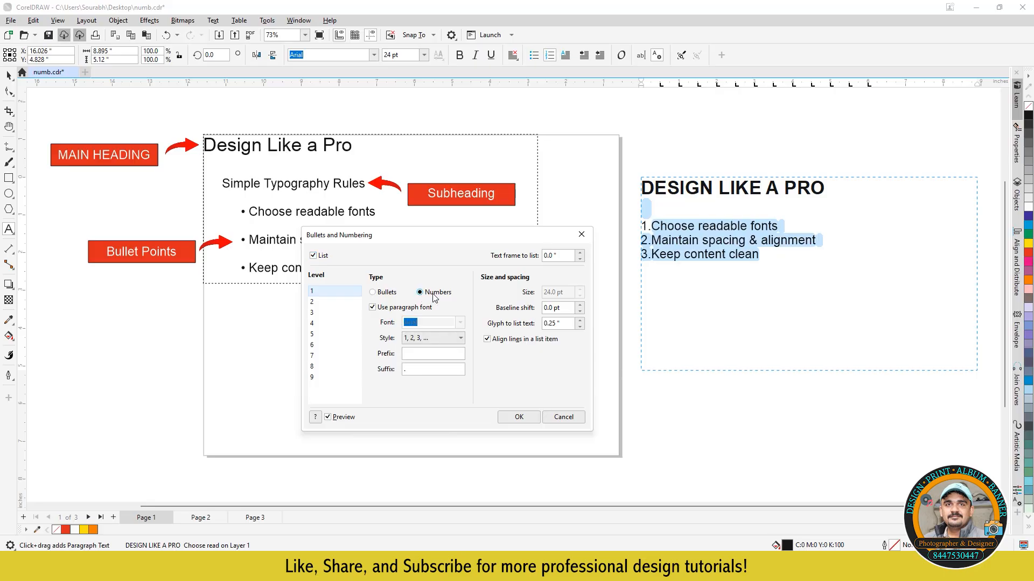
click(373, 293)
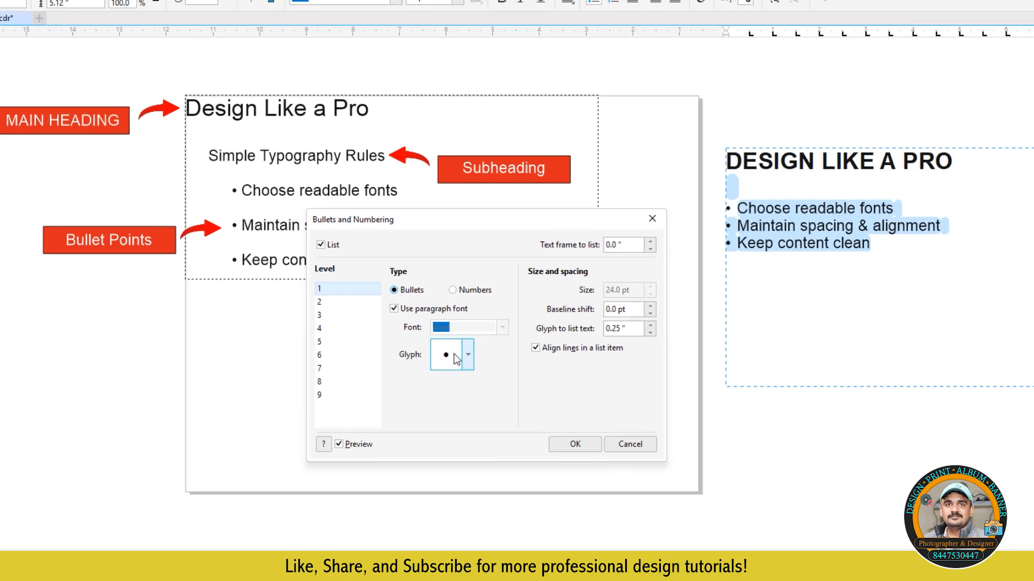
Step: Try the › glyph as the bullet symbol and restore the round bullet
click(468, 355)
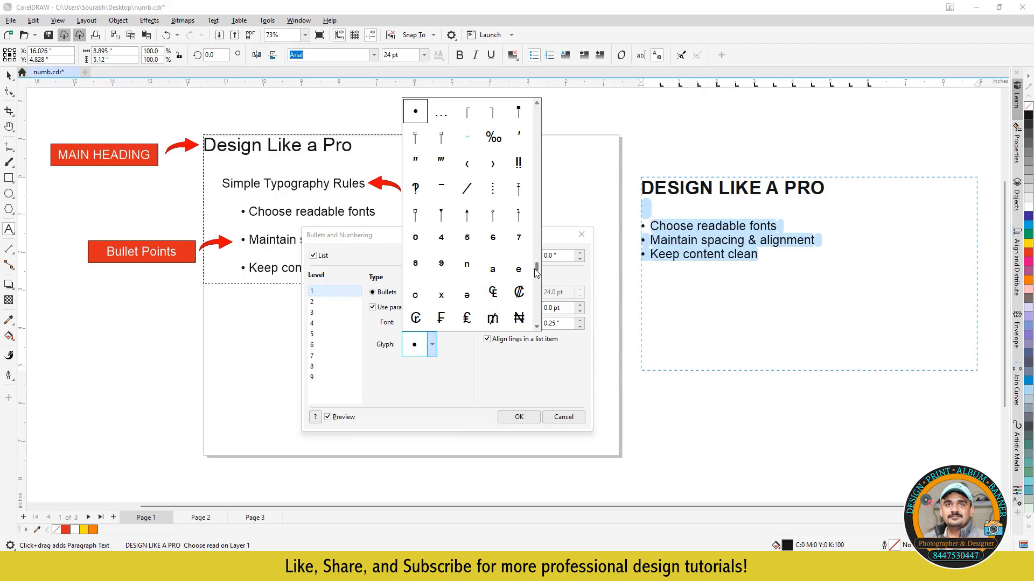
click(493, 164)
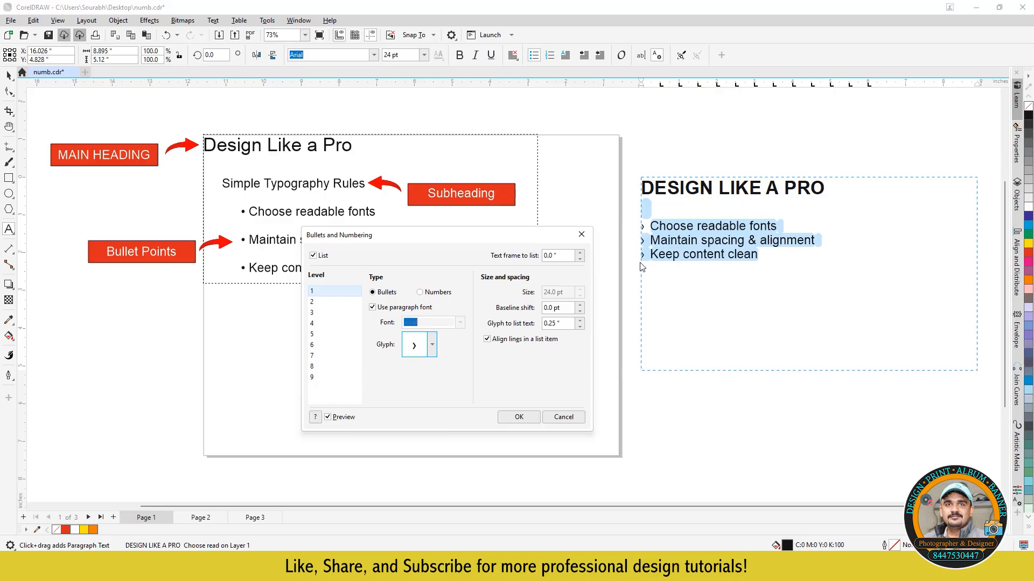
click(432, 345)
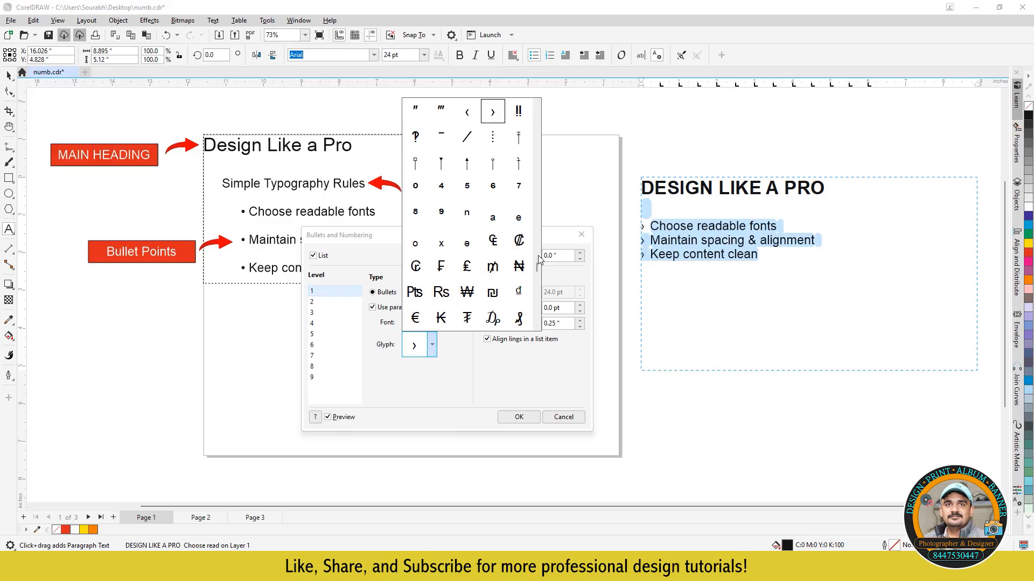
scroll(425, 178, up, 2)
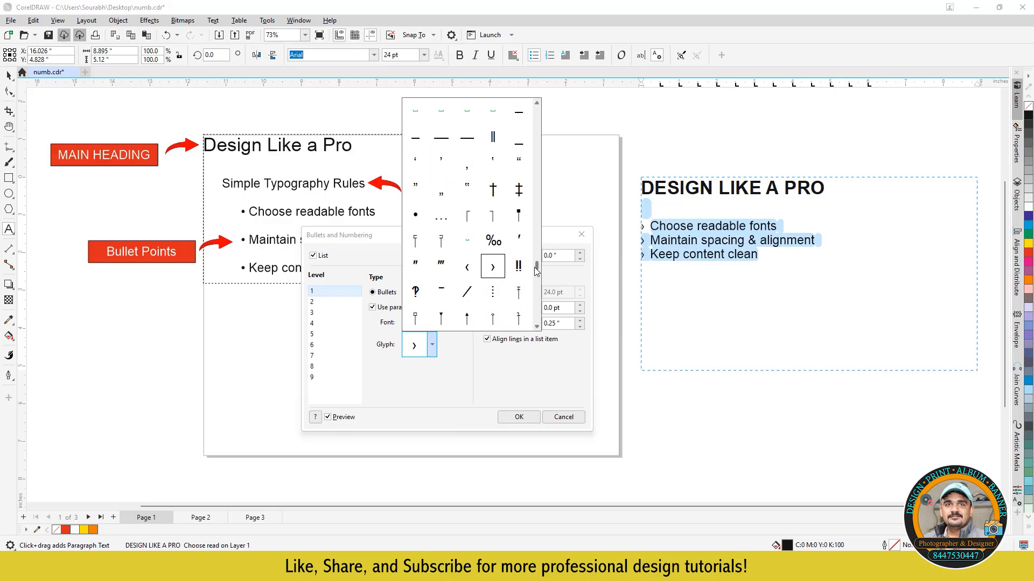
click(415, 215)
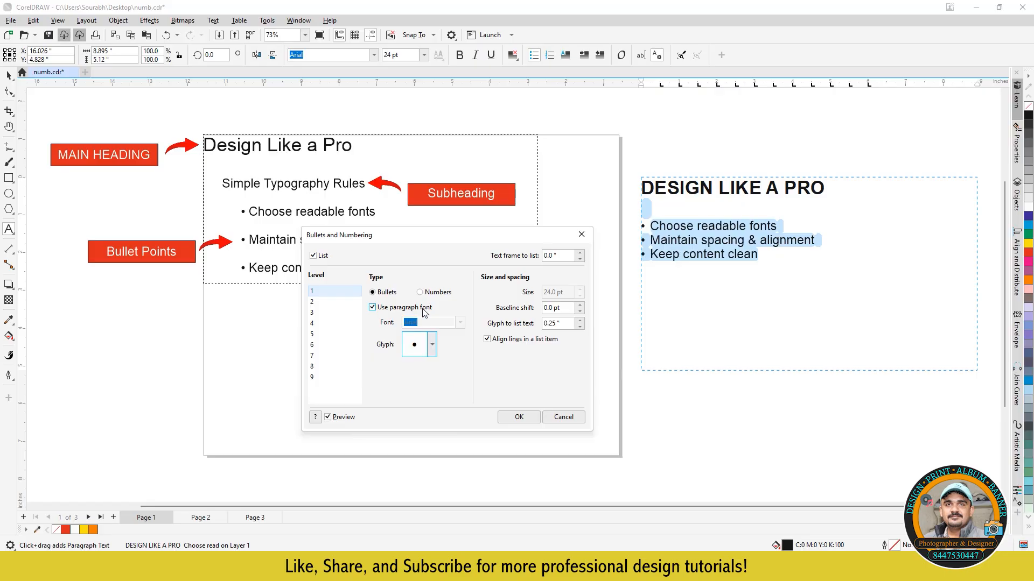
Step: Turn off the paragraph font for the bullets and set the bullet size to 26 pt
click(372, 308)
click(547, 292)
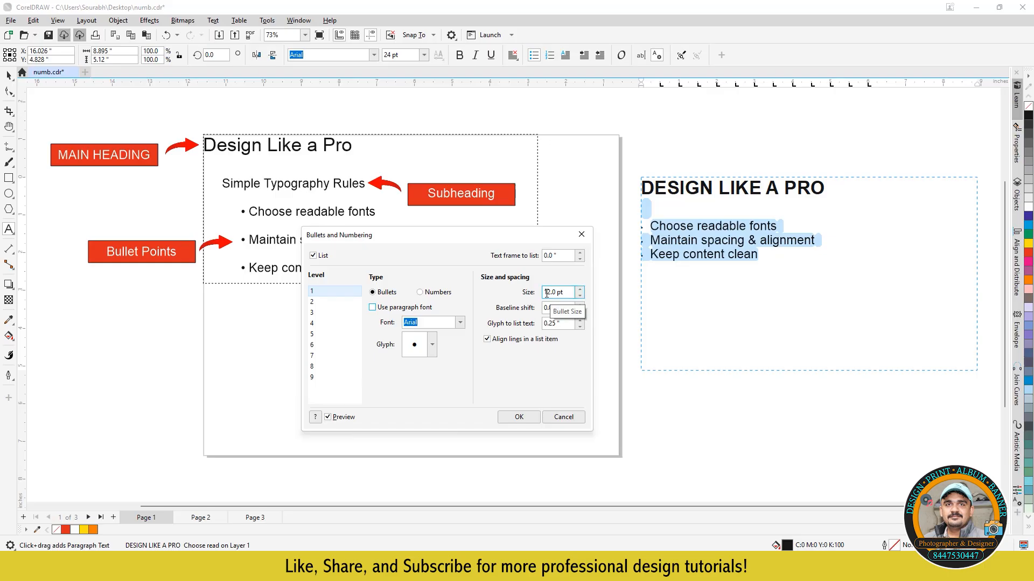
click(372, 307)
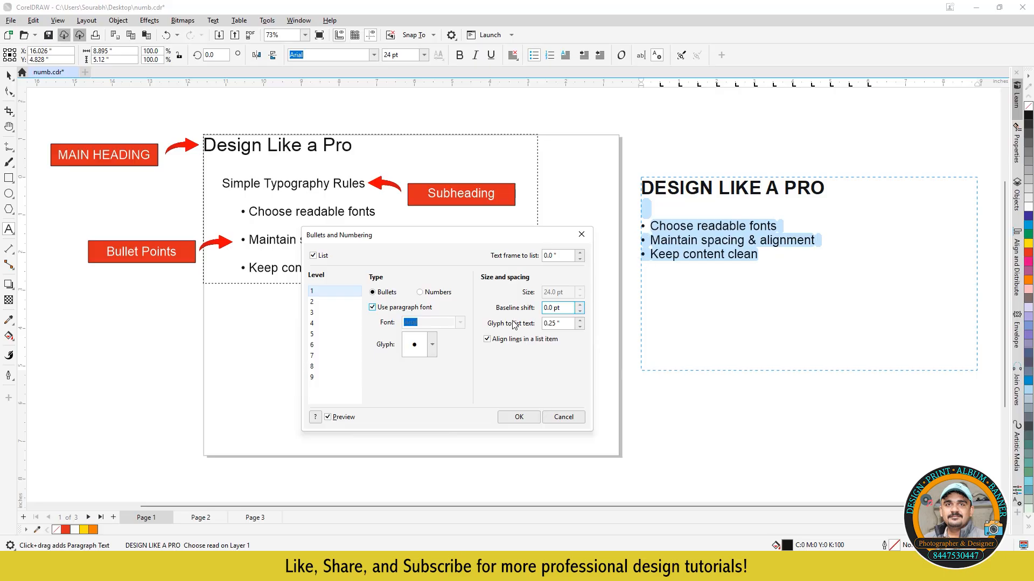
click(372, 308)
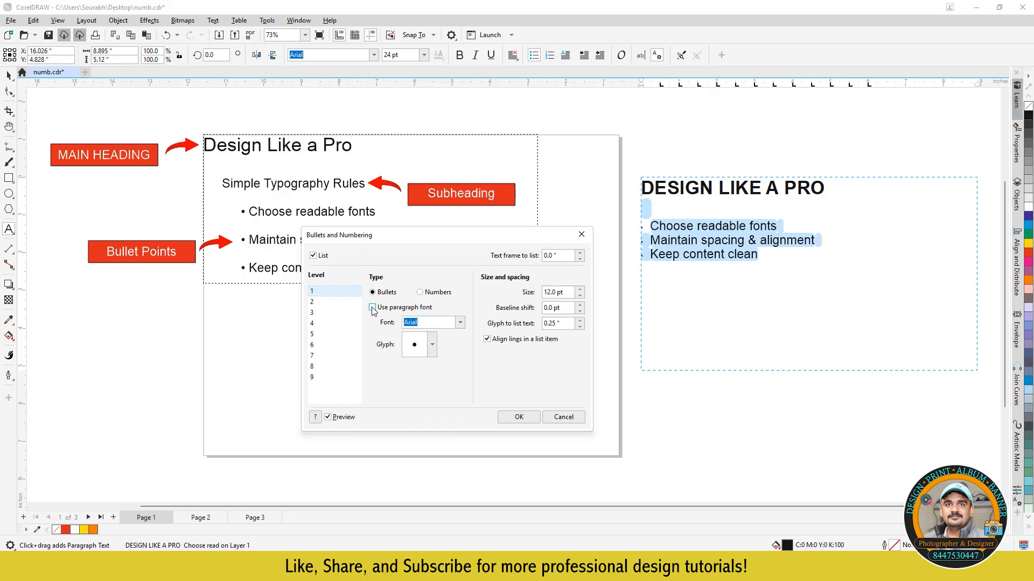
click(580, 290)
click(580, 291)
click(580, 290)
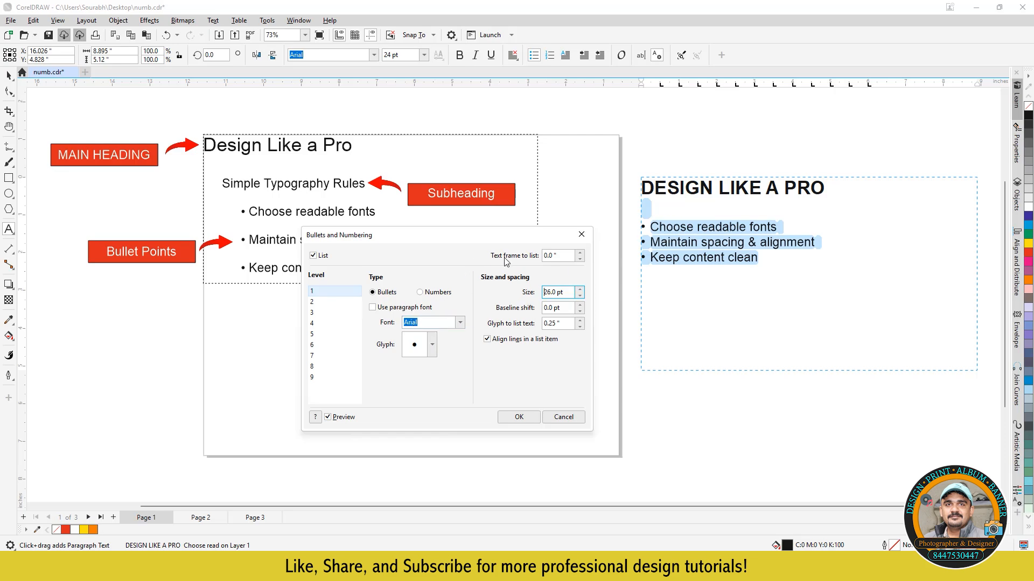
Step: Switch the list type to Numbers, trying the Devanagari १, २, ३ style before choosing 1, 2, 3
click(420, 293)
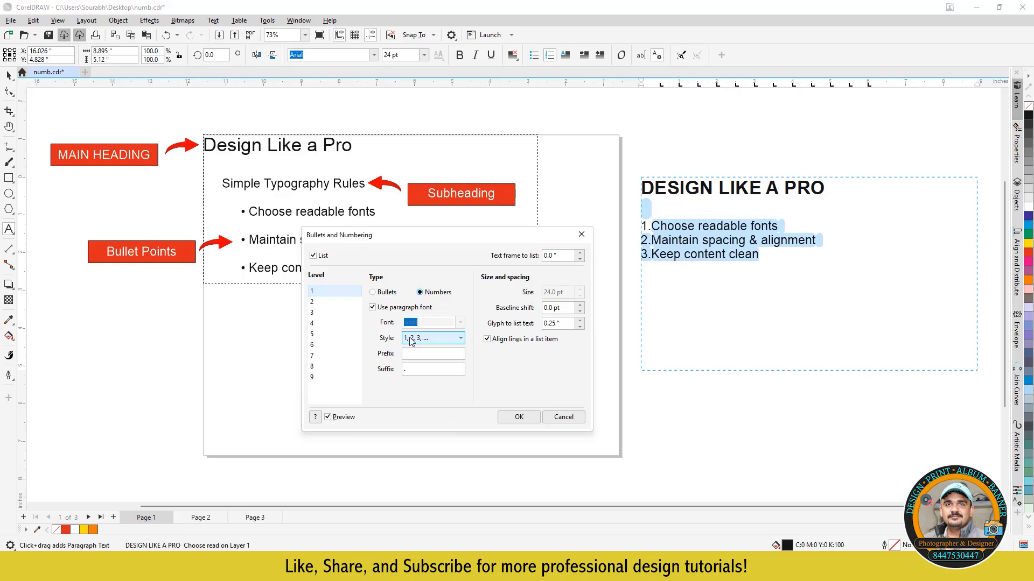
click(461, 337)
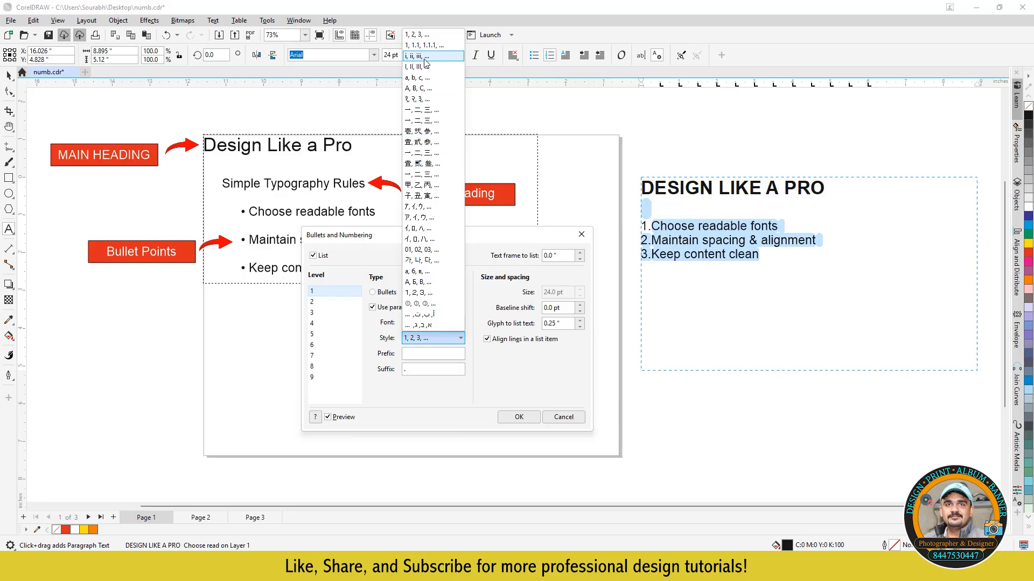
click(413, 100)
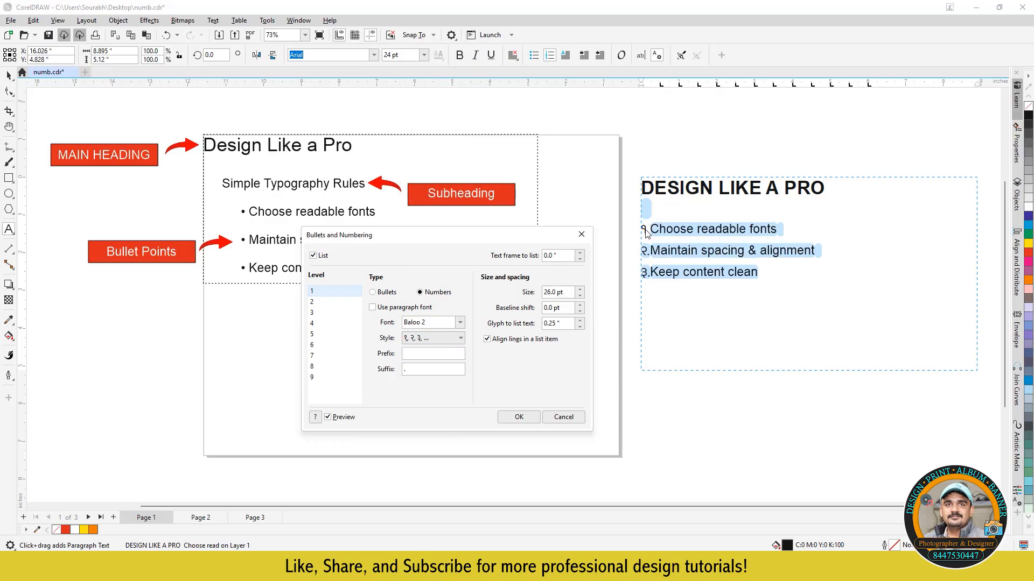
click(461, 339)
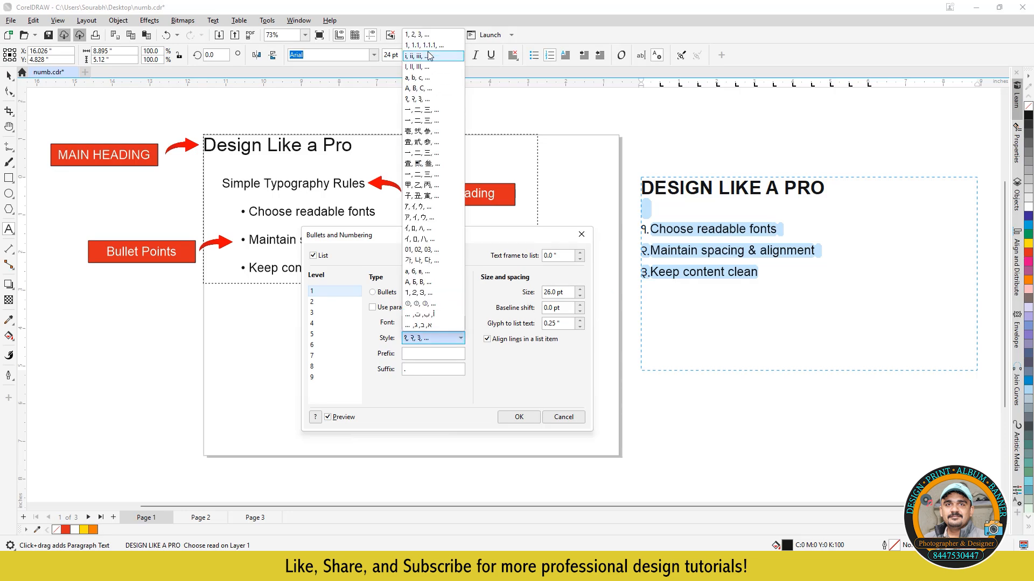
click(425, 35)
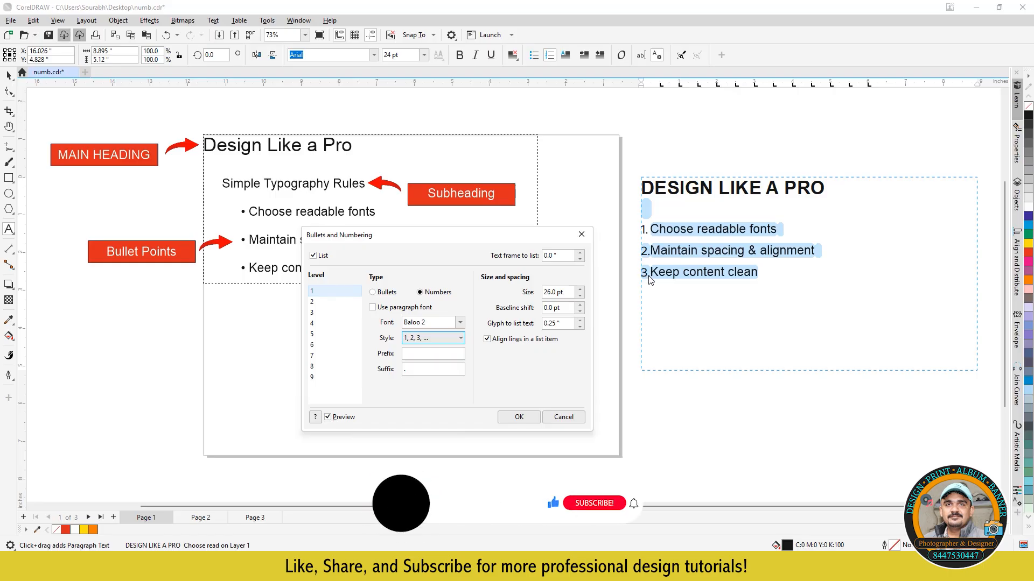
Step: Try a hyphen as the number suffix and leave the suffix empty
click(411, 371)
key(BackSpace)
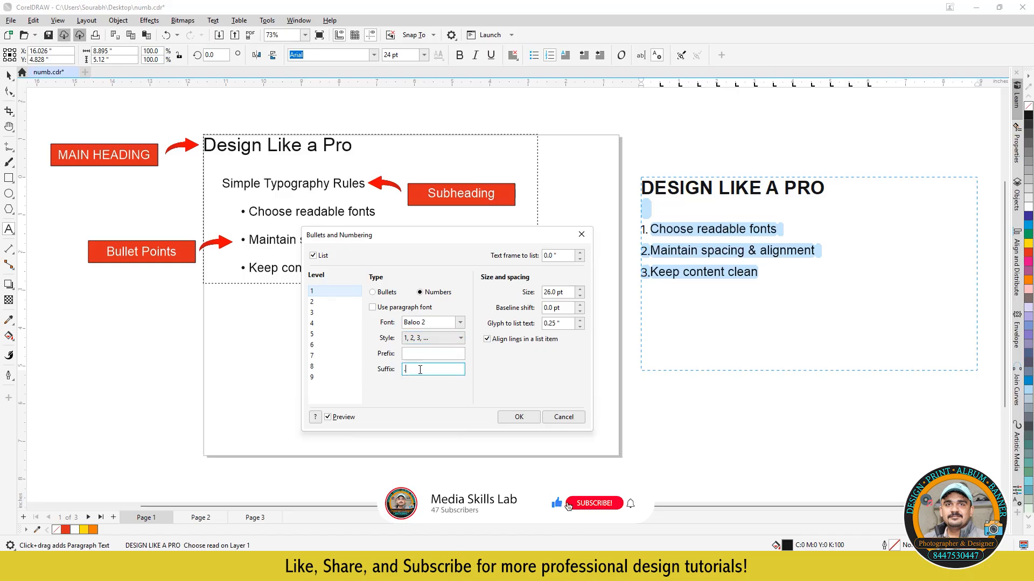
text(-)
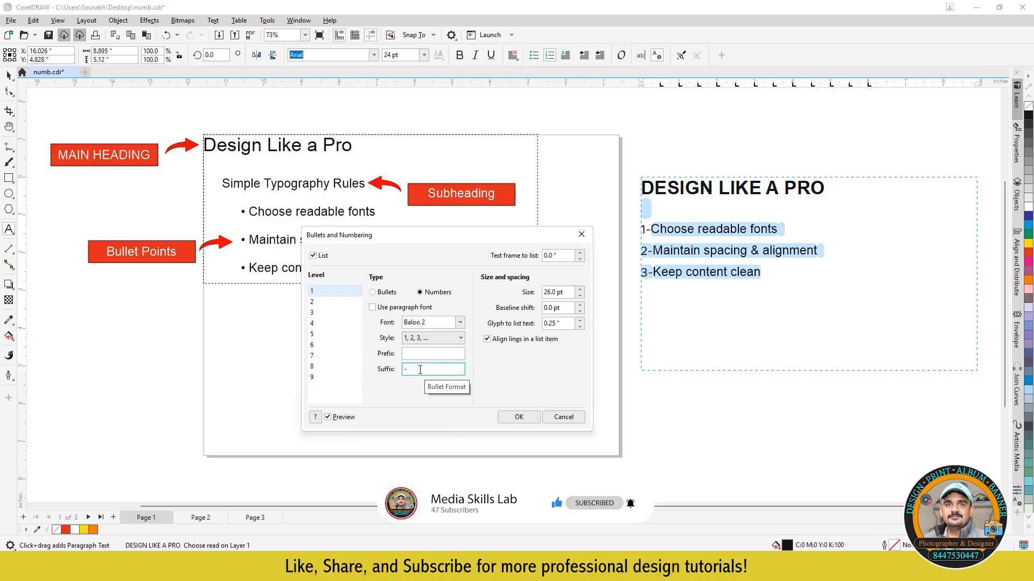
key(BackSpace)
Step: Try a hyphen as the number prefix and clear it again
click(410, 353)
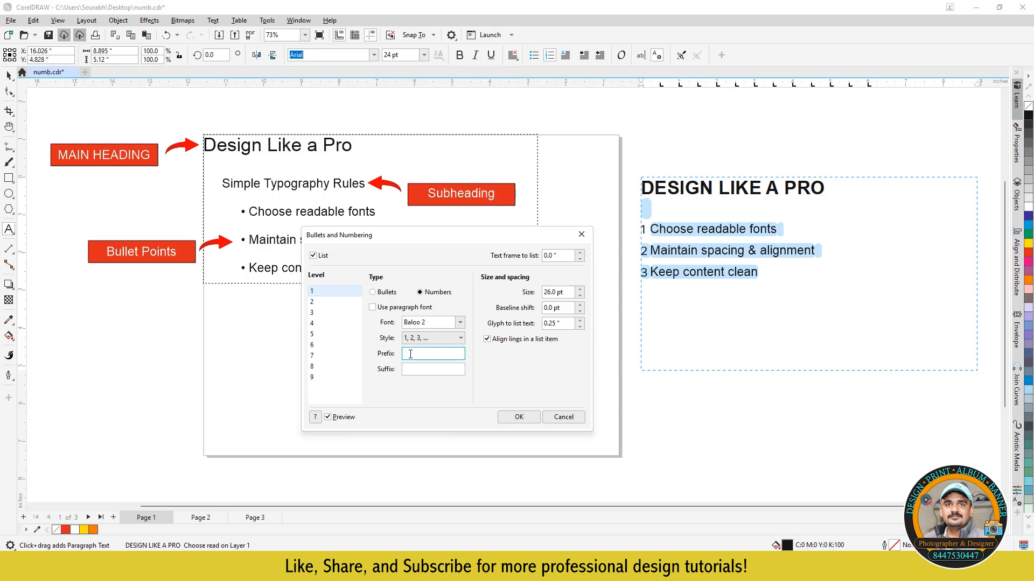
text(-)
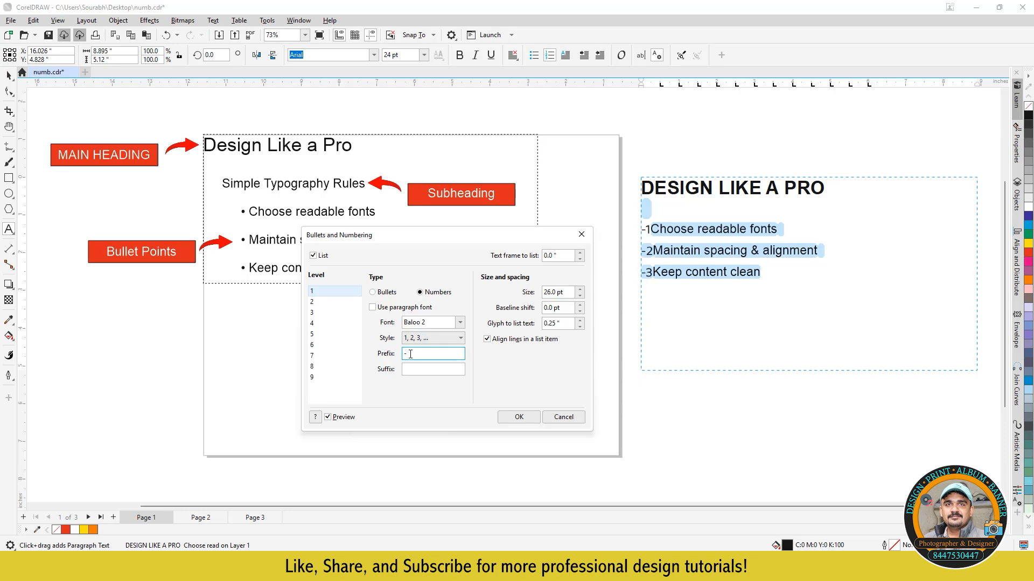
key(BackSpace)
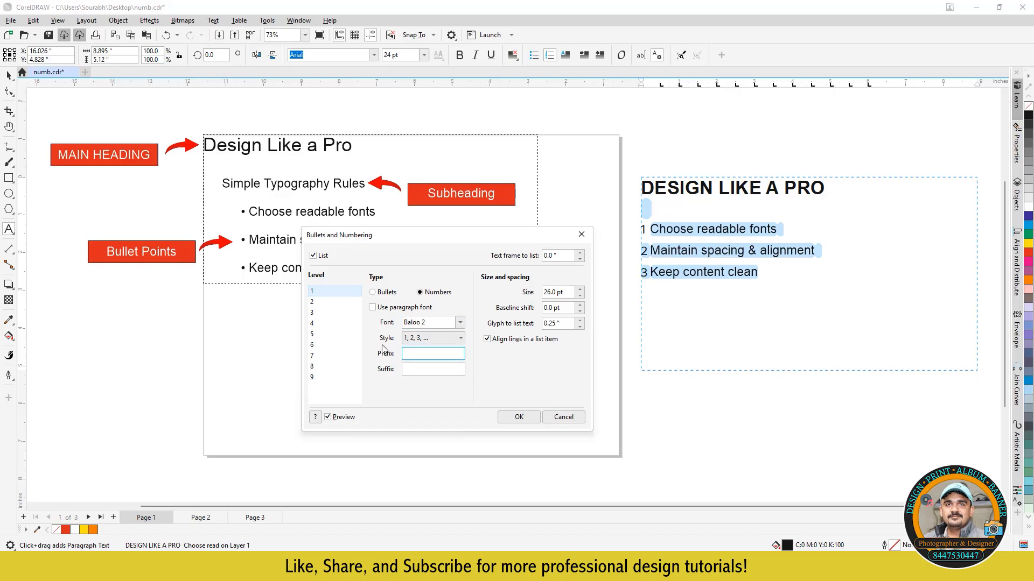
Step: Try Balloon Lt BT as the font for the list numbers and change it to Baloo
click(460, 323)
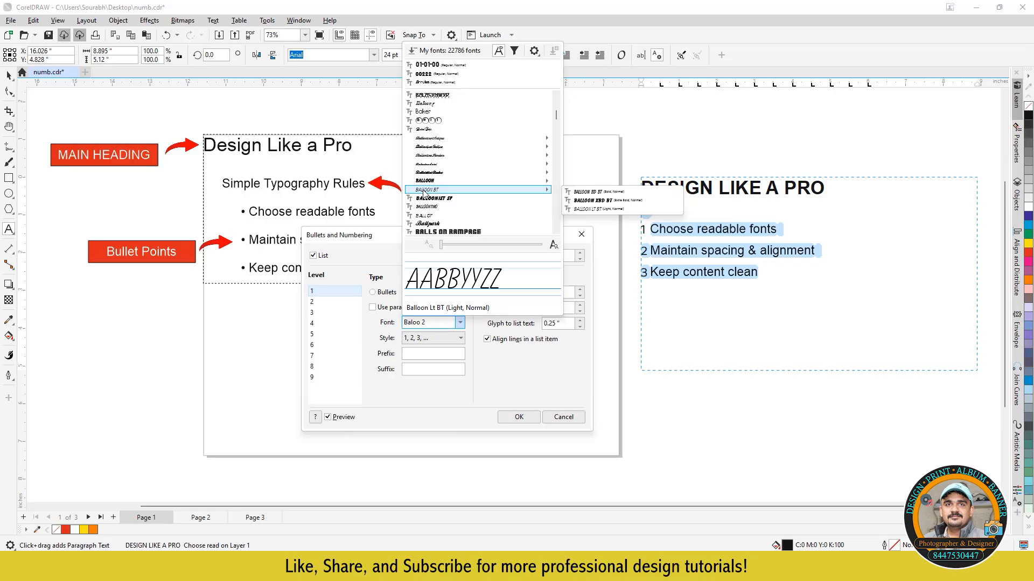
click(424, 190)
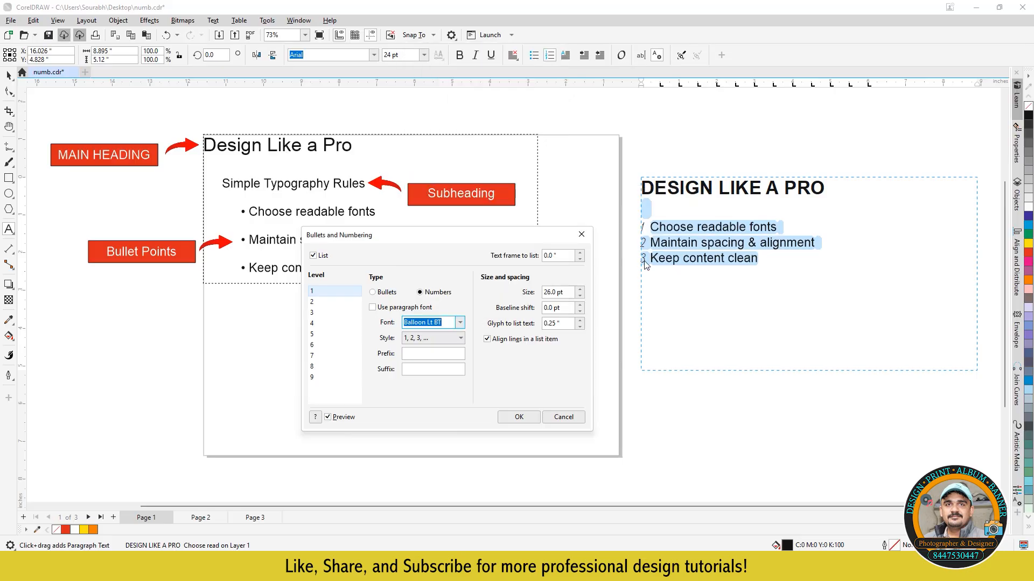
click(461, 322)
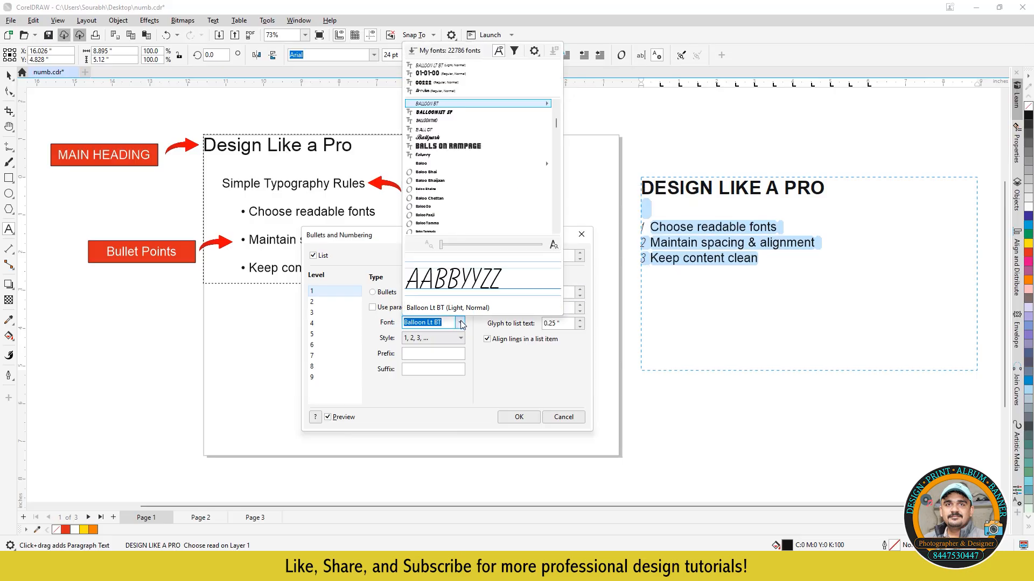
click(426, 165)
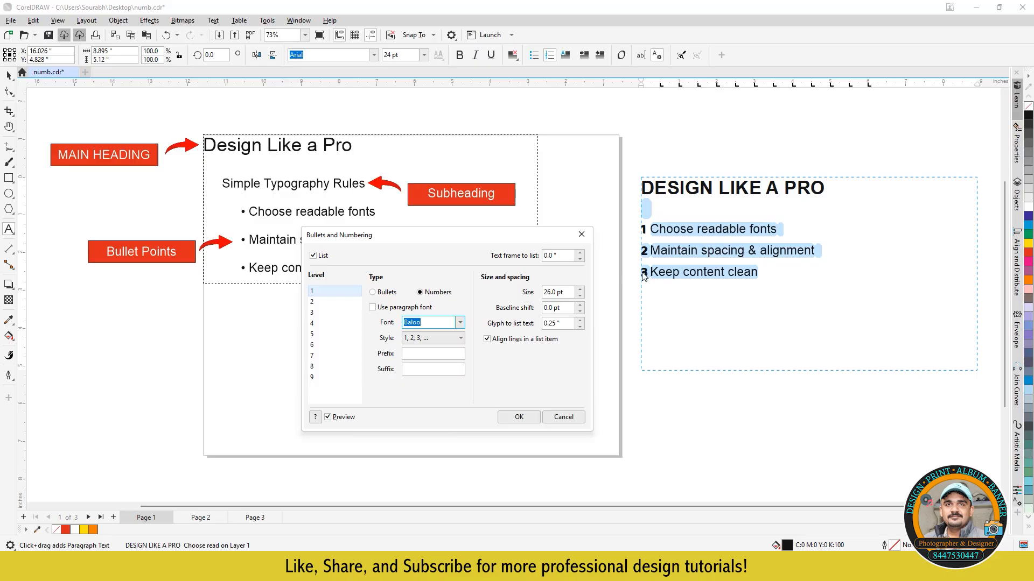
Step: Set the spacing from the text frame to the list to 1.0" and the number size to 27 pt
drag(560, 256, 534, 253)
text(1)
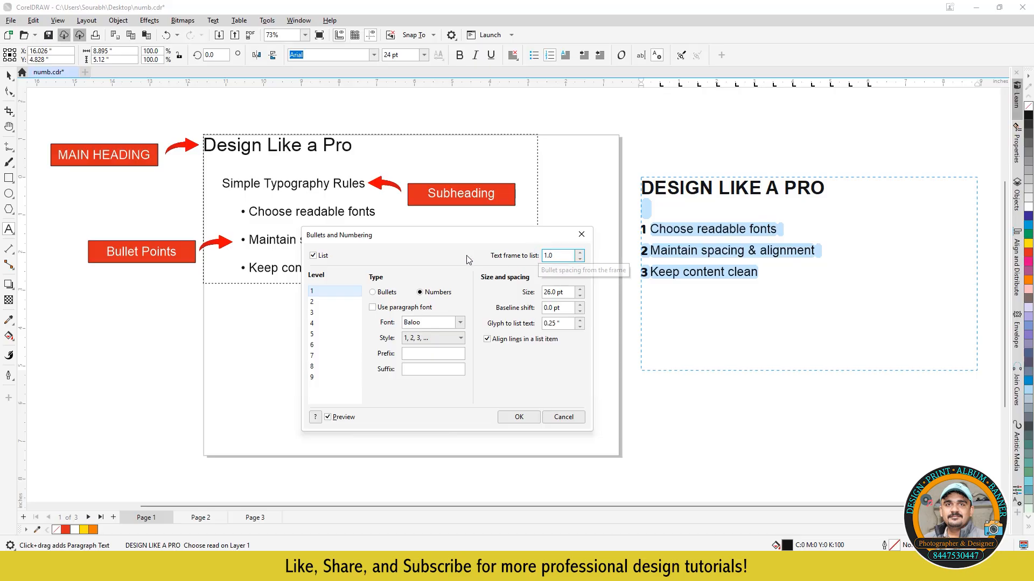
text(.0)
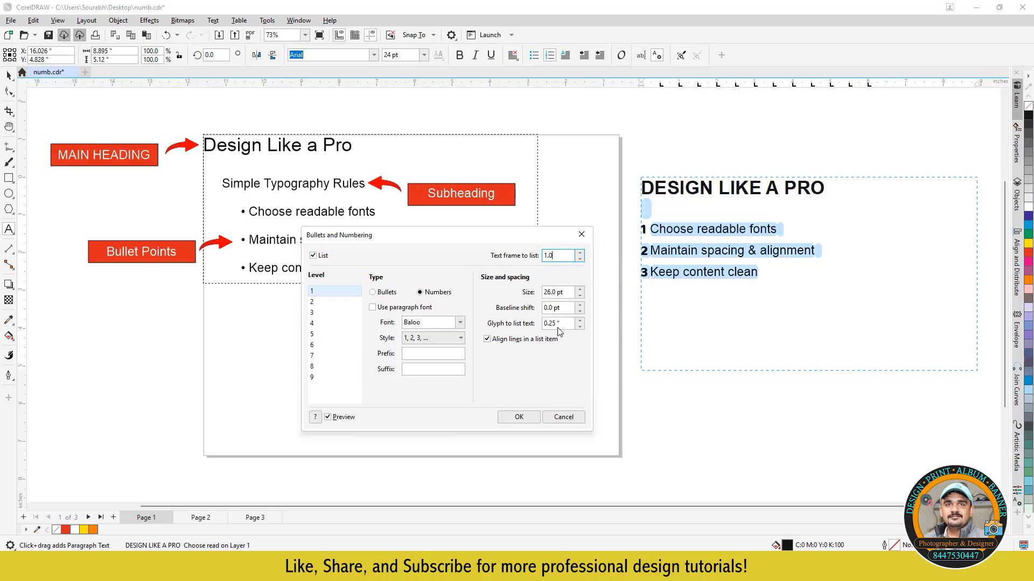
click(563, 323)
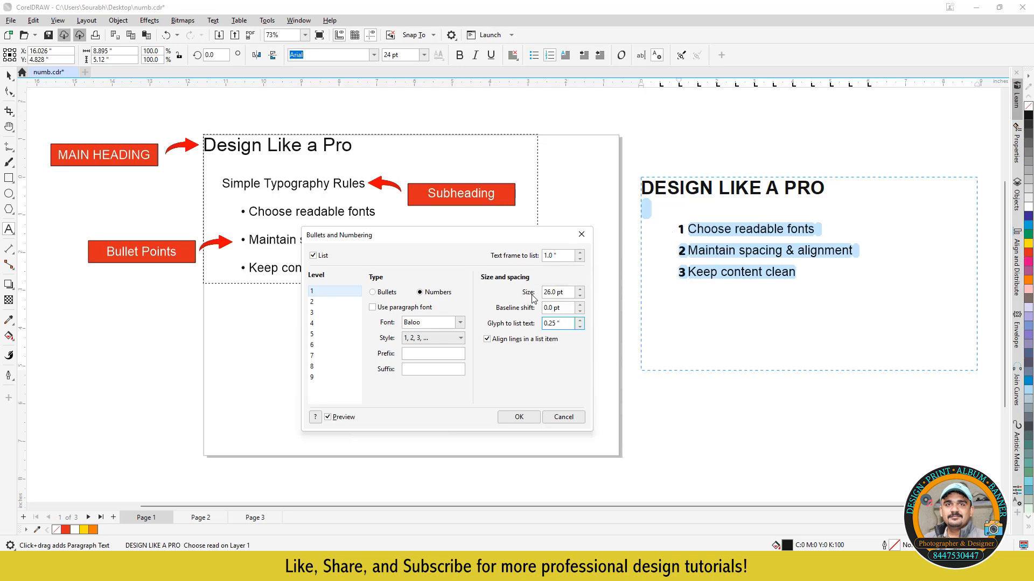
click(581, 290)
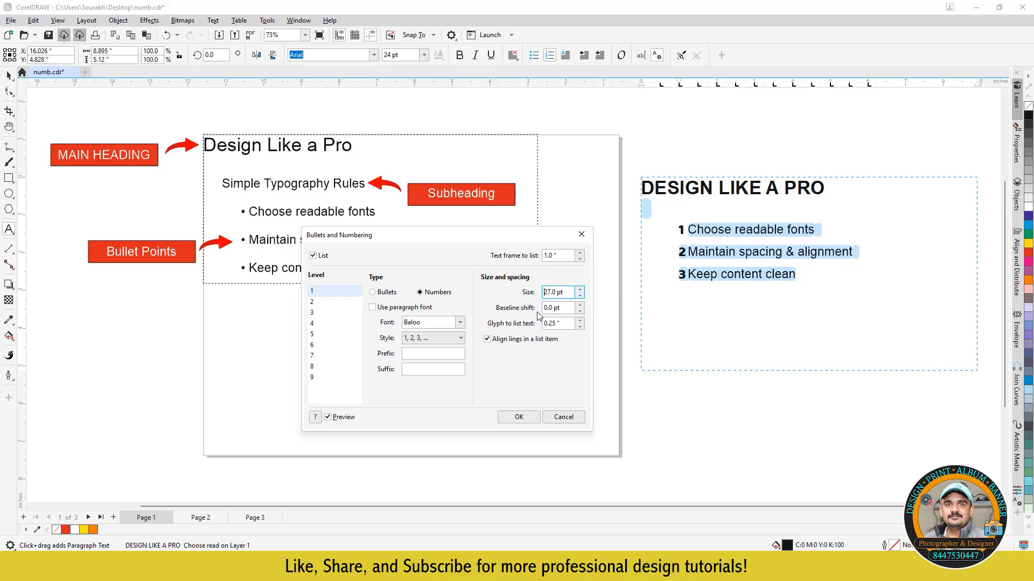
Step: Try a baseline shift of 17 pt on the list numbers
click(700, 238)
click(580, 304)
click(579, 305)
click(580, 305)
click(579, 305)
click(580, 305)
click(580, 305)
click(580, 304)
click(580, 304)
click(580, 305)
click(579, 304)
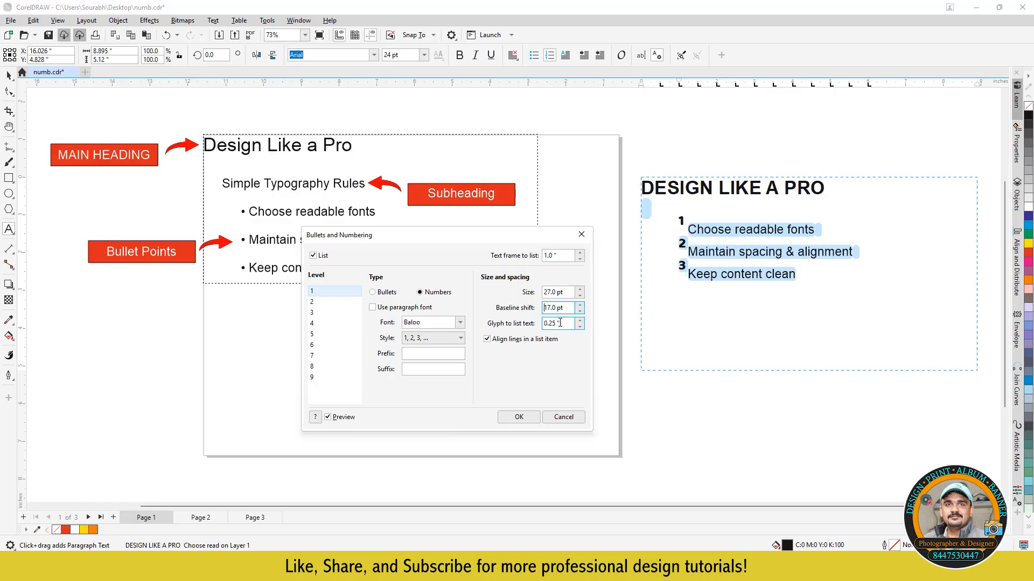
Step: Reset the baseline shift of the list numbers to 0 pt
drag(569, 308, 543, 308)
text(0)
click(555, 292)
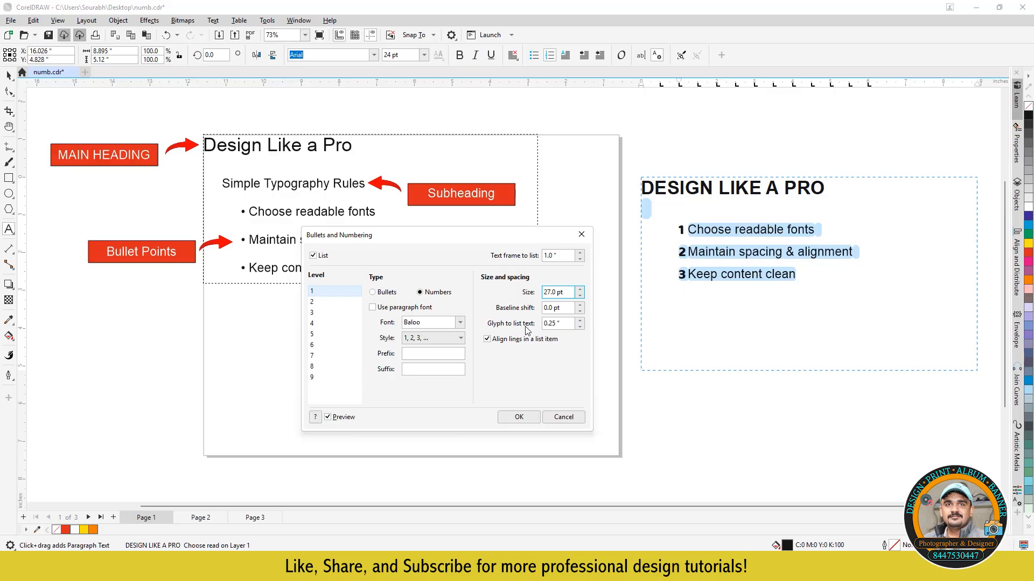
Step: Increase the glyph to list text spacing to 0.65" and turn off aligning lines in a list item
click(580, 321)
click(580, 321)
click(580, 320)
click(580, 321)
click(580, 320)
click(580, 320)
click(580, 320)
click(580, 321)
click(579, 321)
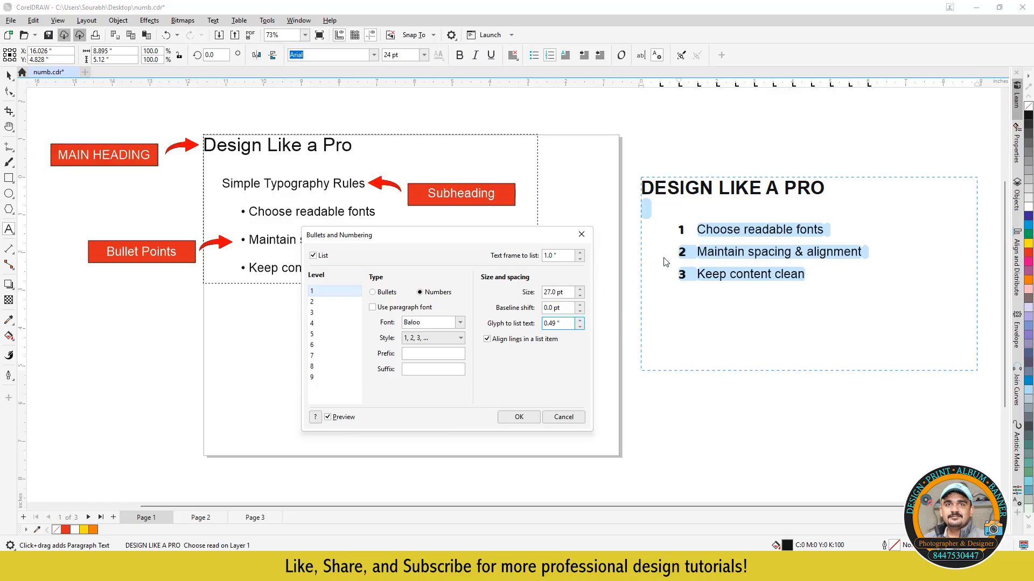
click(580, 321)
click(580, 320)
click(580, 321)
click(580, 320)
click(580, 320)
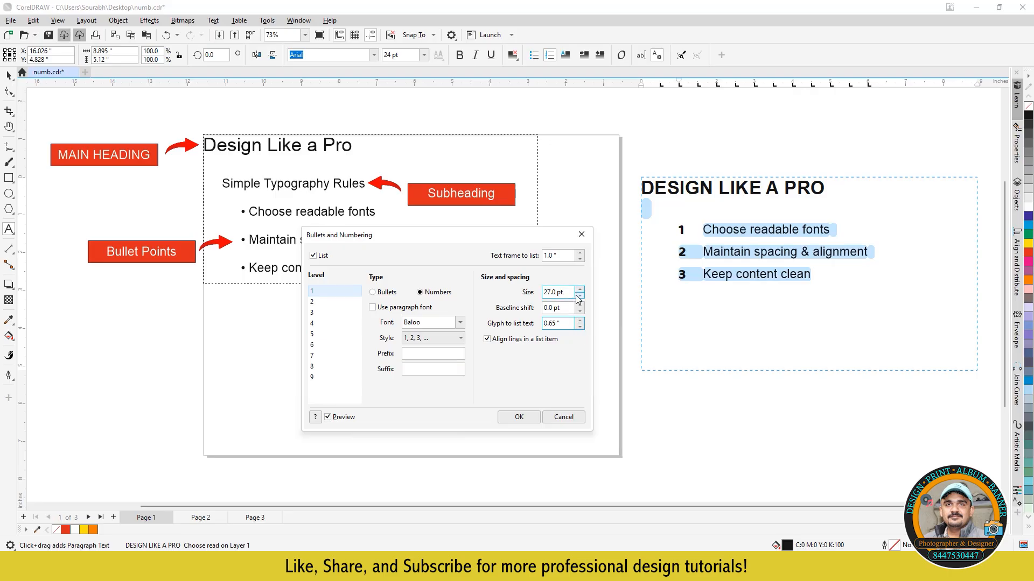
click(487, 339)
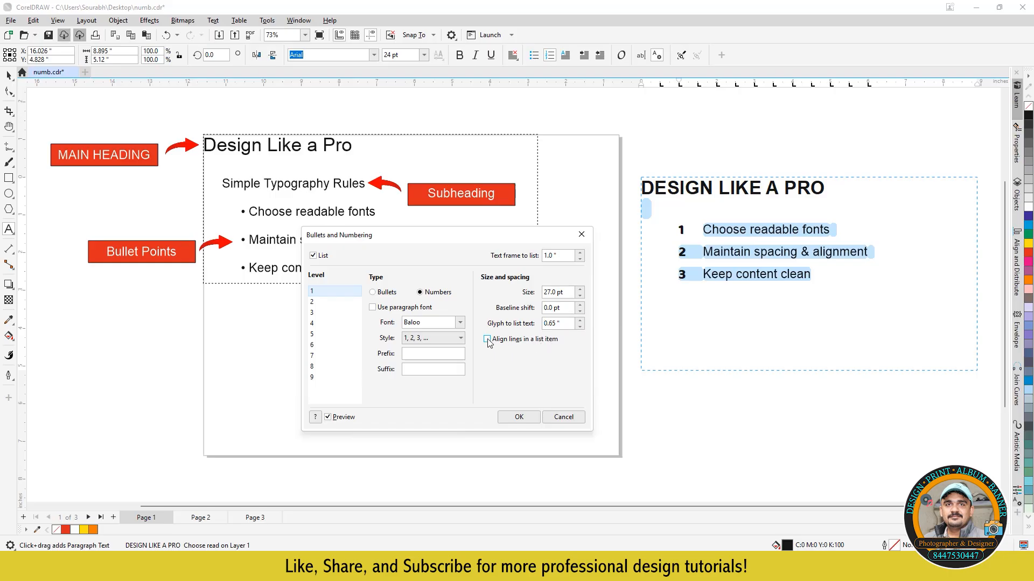